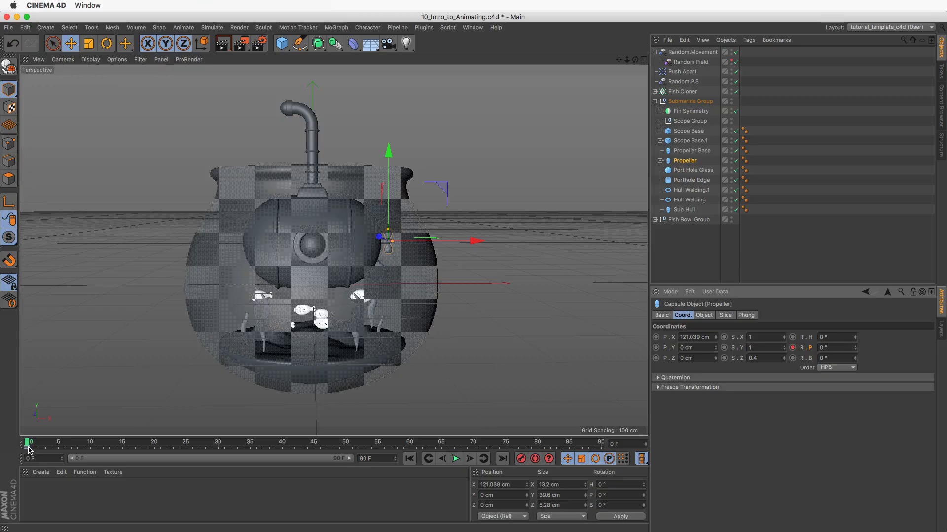
# - Keyframe the Propeller's R.P rotation at 3600° on frame 90
pyautogui.click(502, 459)
pyautogui.keyDown('ctrl'); pyautogui.click(792, 347); pyautogui.keyUp('ctrl')
pyautogui.click(795, 349)
pyautogui.write('00')
pyautogui.press('Return')
pyautogui.click(792, 348)
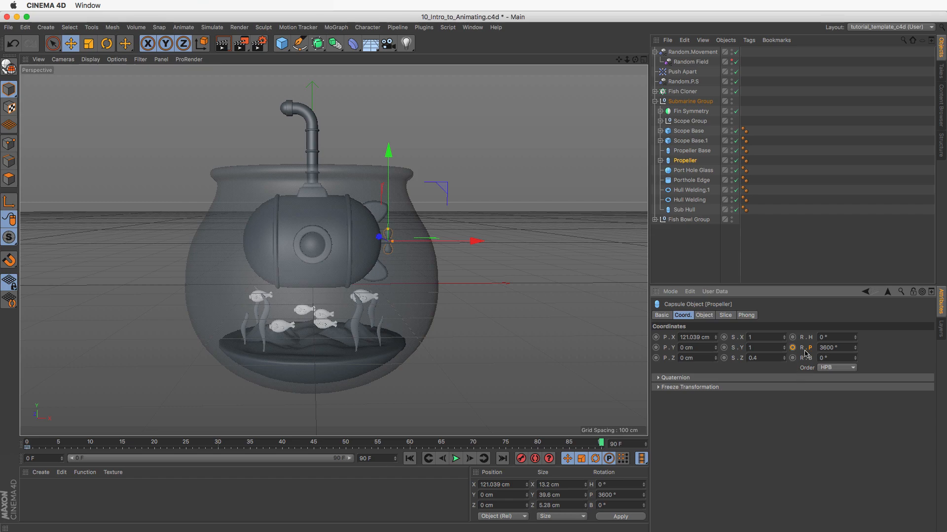
pyautogui.click(792, 348)
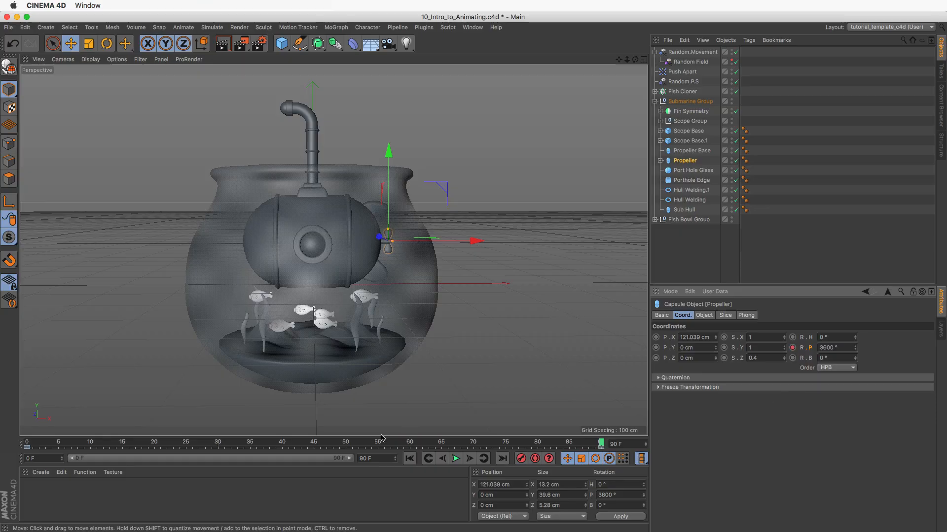
# - Play back the animation with nothing selected to review the propeller's spin, and stop playback
pyautogui.click(457, 459)
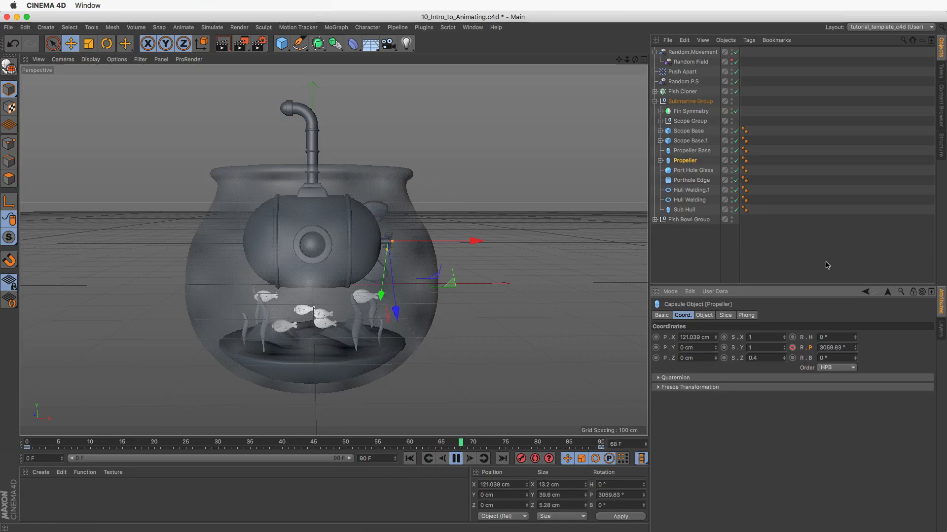
pyautogui.click(813, 272)
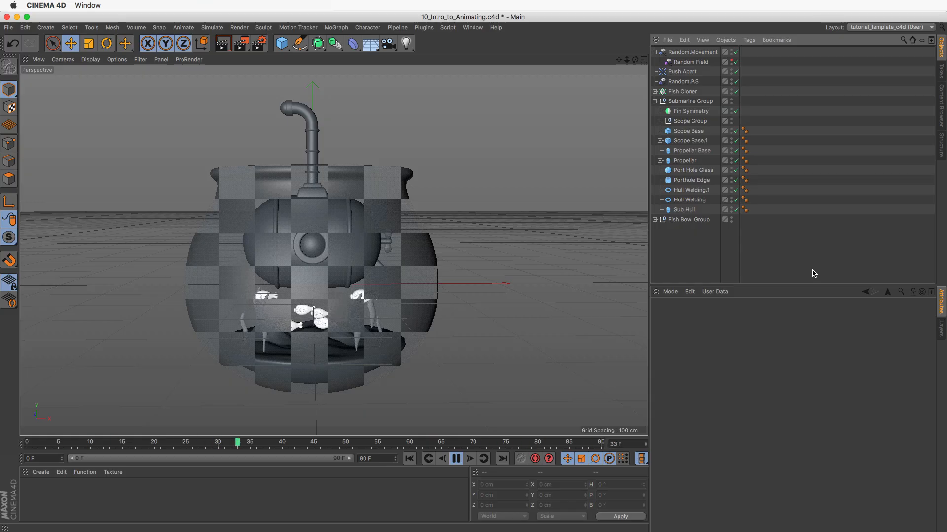
pyautogui.click(455, 458)
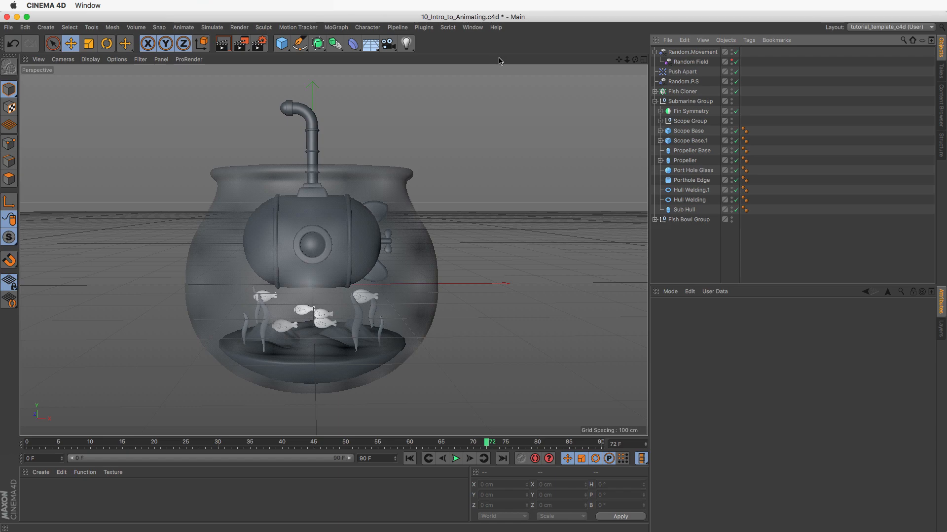
# - Open the Dope Sheet timeline and show the Propeller's Rotation.P curve scaled to a readable size
pyautogui.click(471, 28)
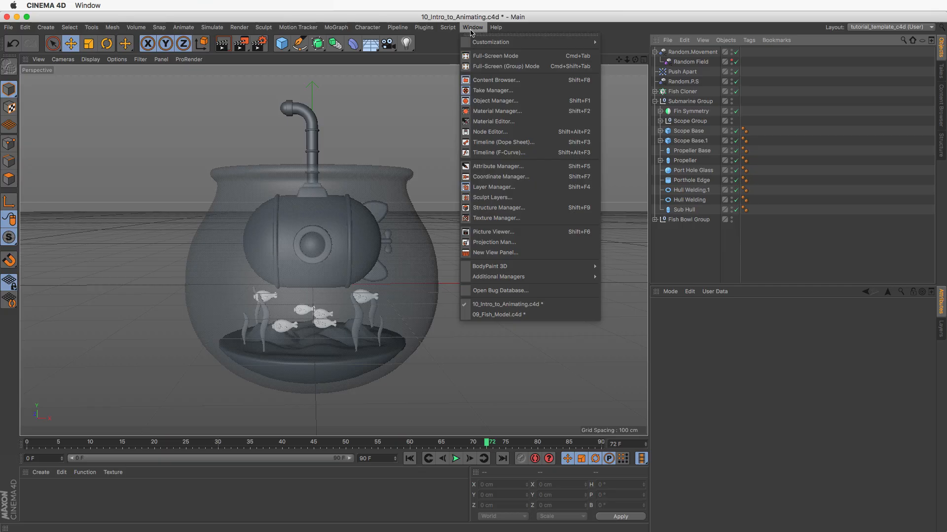
pyautogui.click(514, 145)
pyautogui.moveTo(536, 134); pyautogui.dragTo(227, 188)
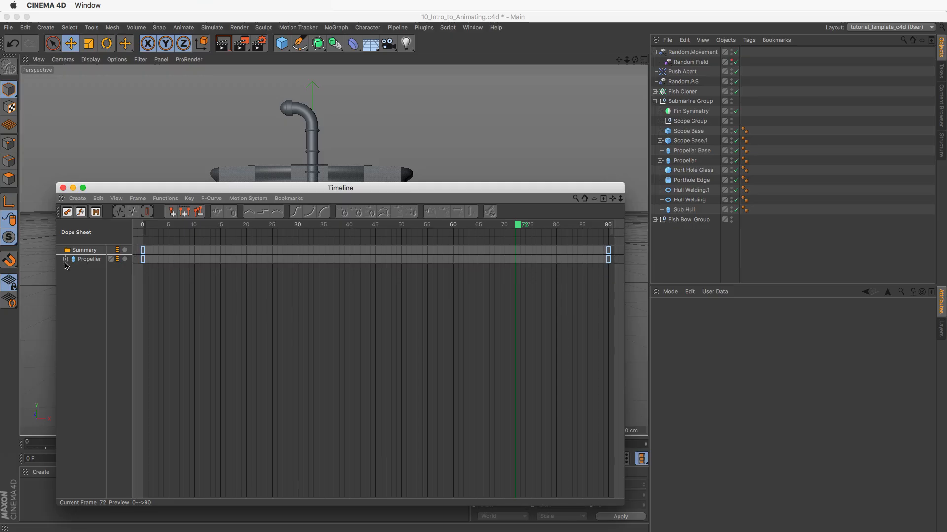
pyautogui.click(65, 259)
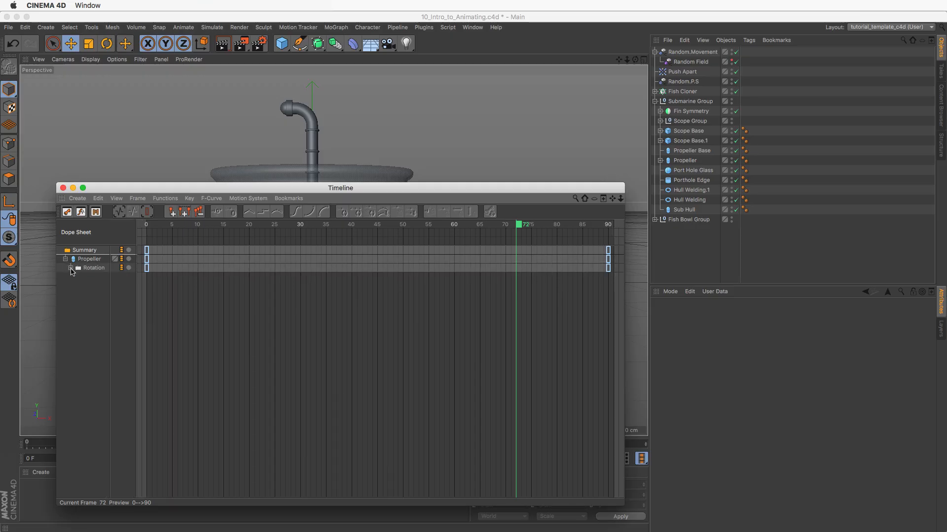
pyautogui.click(70, 268)
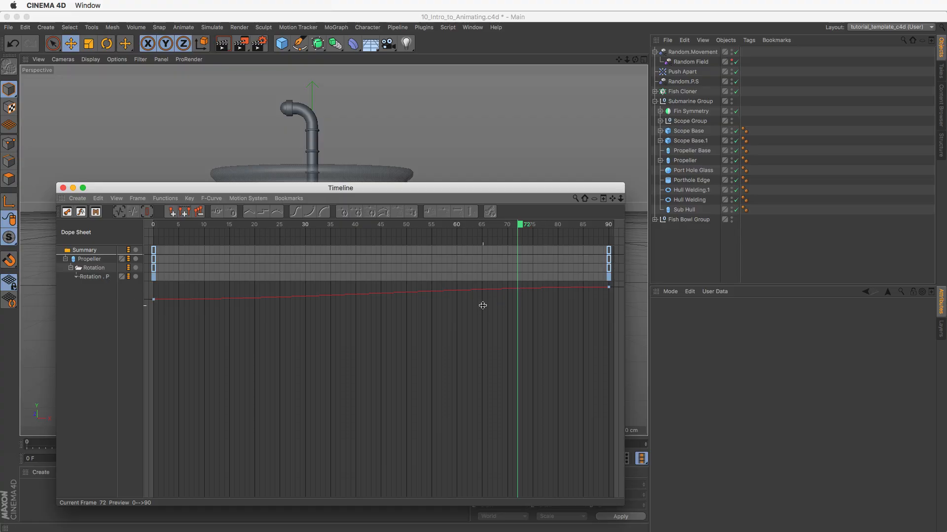
pyautogui.keyDown('alt'); pyautogui.moveTo(484, 306); pyautogui.dragTo(440, 474, button='right'); pyautogui.keyUp('alt')
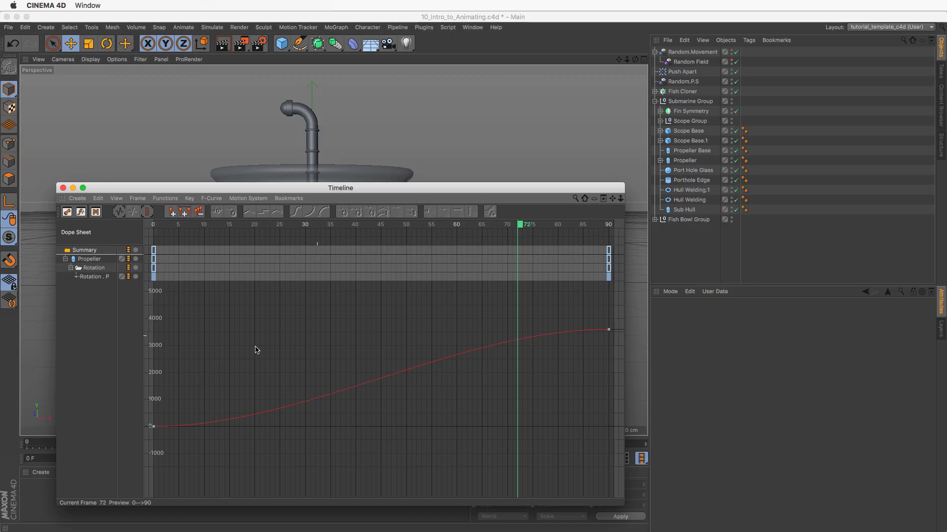
# - Select both keys on the Propeller's Rotation.P curve and set their interpolation to Linear
pyautogui.moveTo(153, 408); pyautogui.dragTo(176, 440)
pyautogui.moveTo(541, 310); pyautogui.dragTo(628, 359)
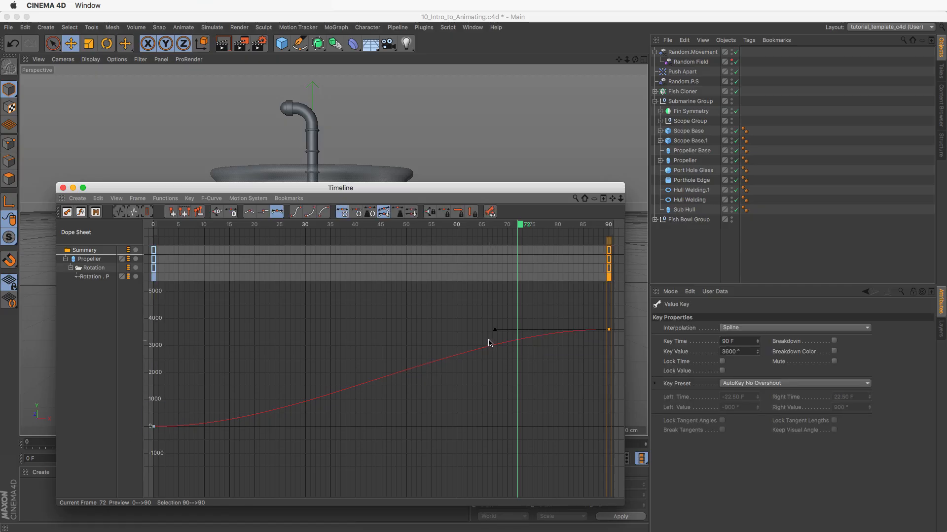
pyautogui.moveTo(146, 406); pyautogui.dragTo(168, 431)
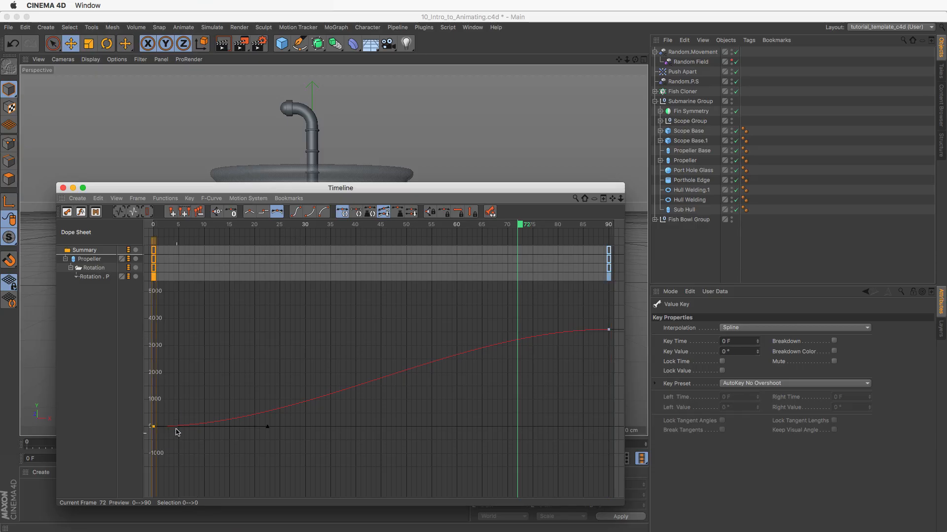
pyautogui.moveTo(563, 313); pyautogui.dragTo(618, 339)
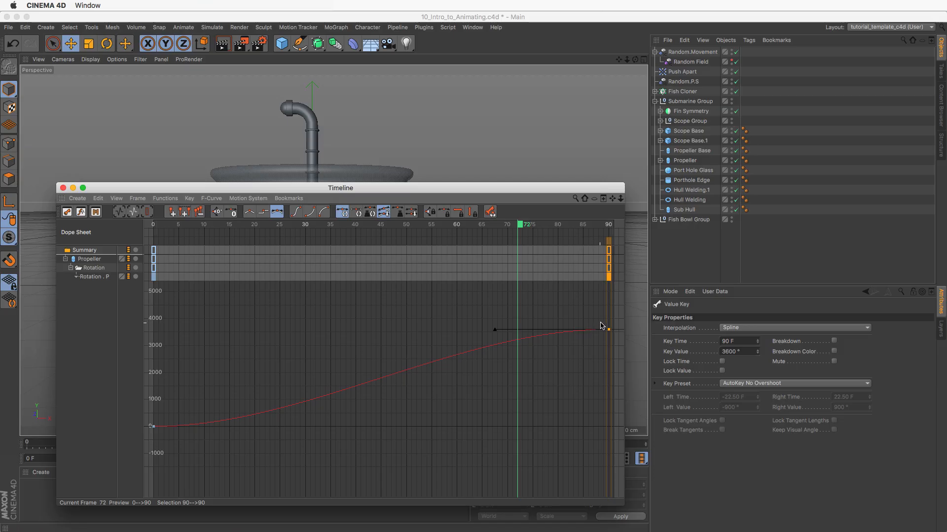
pyautogui.moveTo(618, 318); pyautogui.dragTo(145, 442)
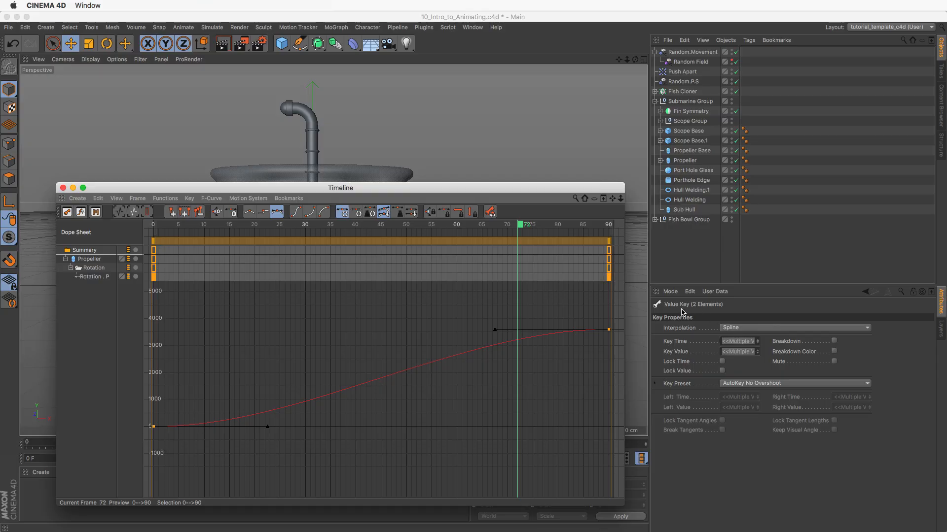
pyautogui.click(737, 329)
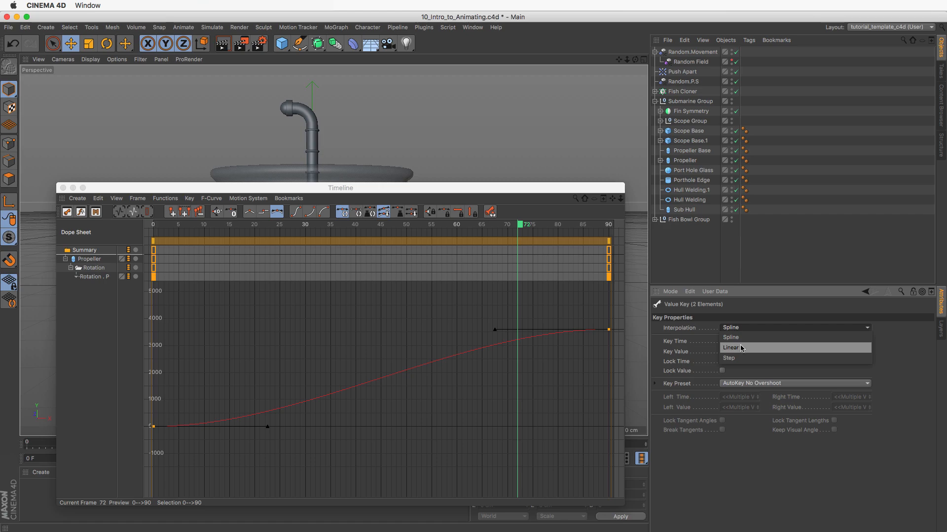
pyautogui.click(741, 348)
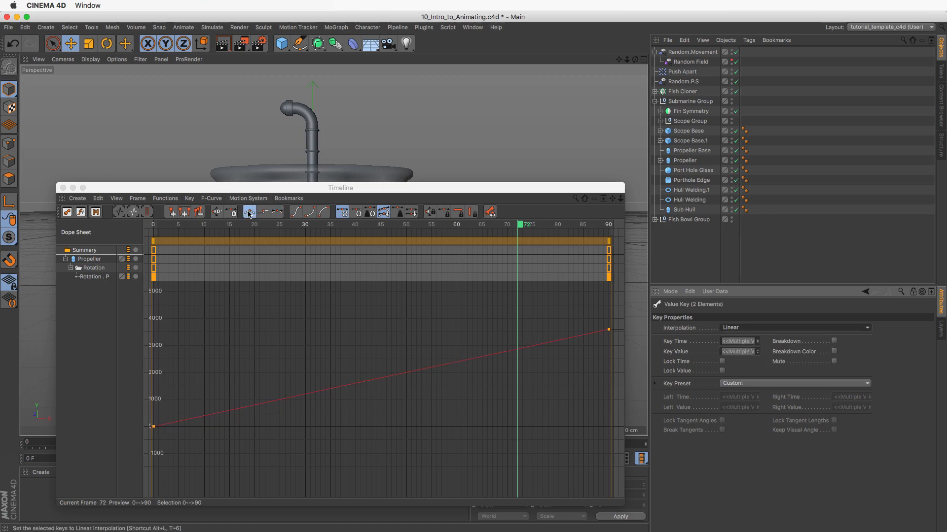
# - Switch the two selected rotation keys to Spline interpolation and back to Linear to compare the curves
pyautogui.click(279, 214)
pyautogui.click(279, 214)
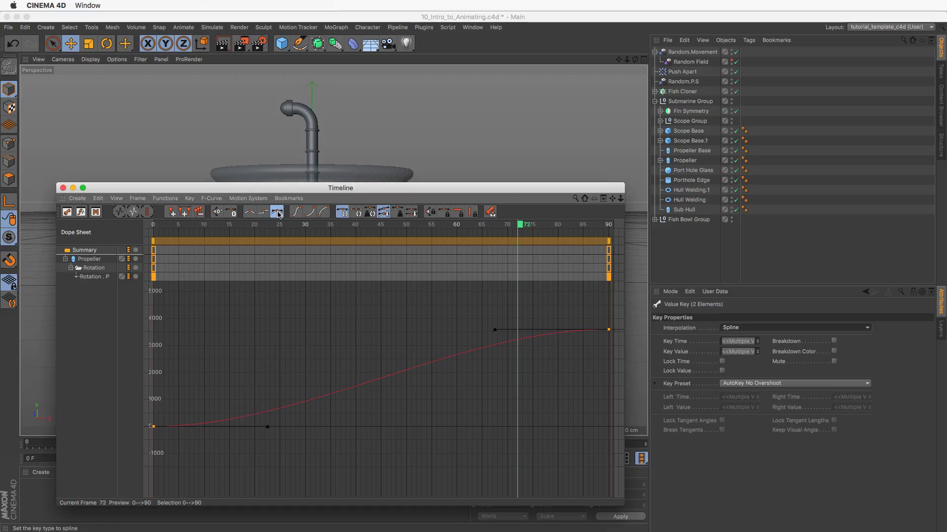
pyautogui.click(249, 213)
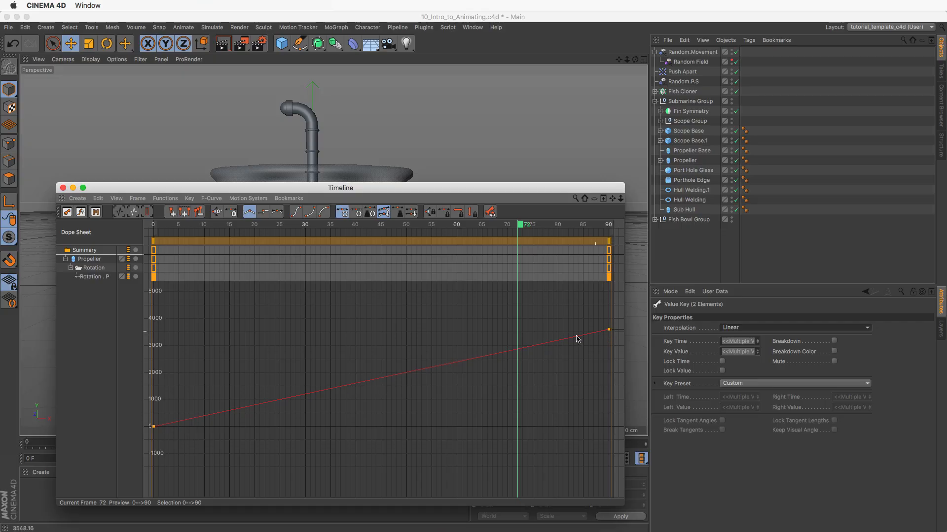
# - Close the timeline and play back the propeller animation, returning to frame 0 when done
pyautogui.click(64, 188)
pyautogui.click(457, 459)
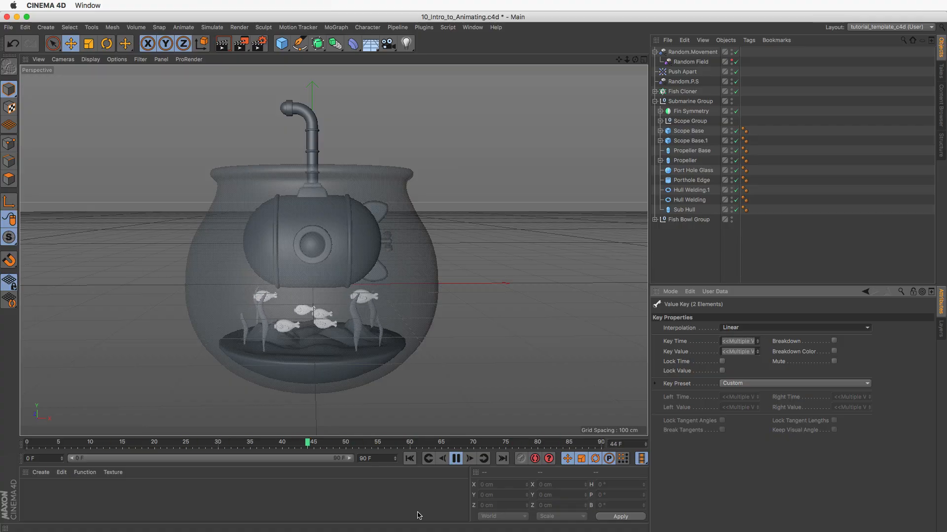
pyautogui.click(456, 459)
pyautogui.click(409, 459)
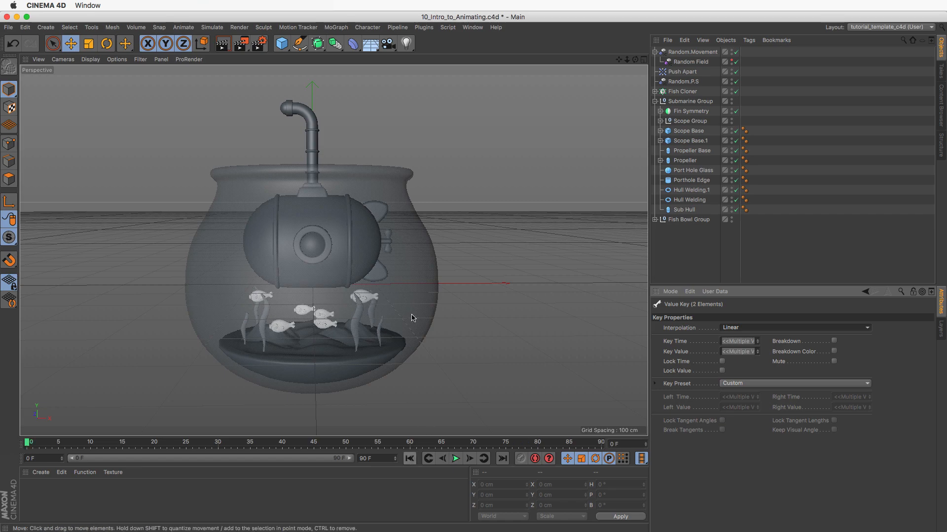
# - Select the Scope Group and keyframe its R.H rotation at 0° on frame 10
pyautogui.click(311, 154)
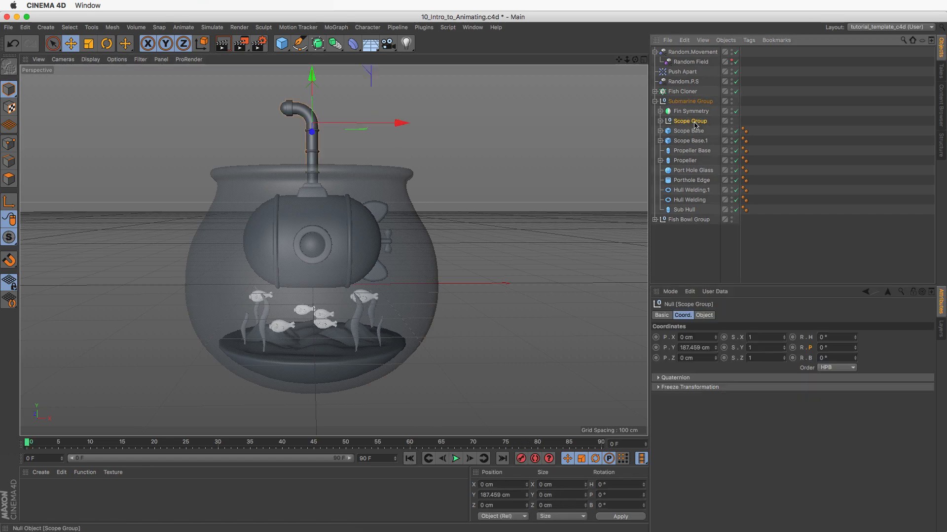
pyautogui.moveTo(854, 337); pyautogui.dragTo(858, 351)
pyautogui.press('super+z')
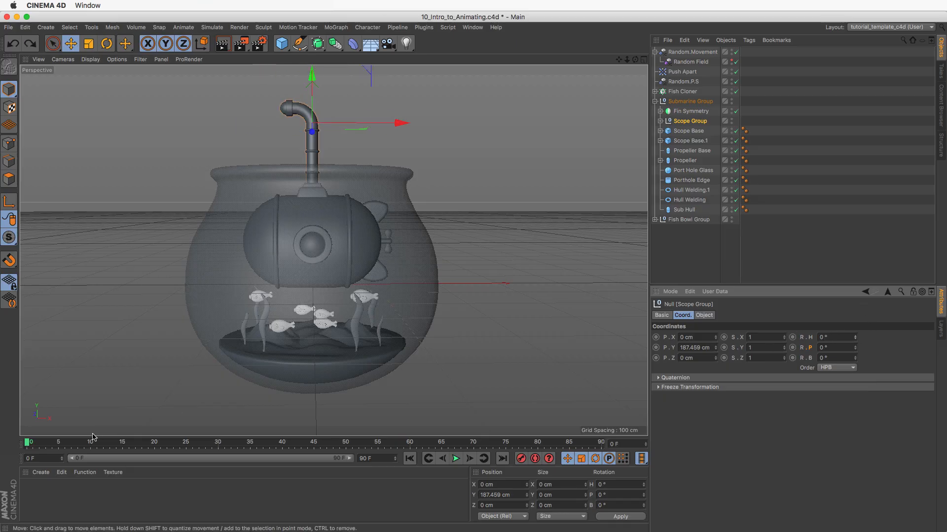
pyautogui.click(792, 338)
# - Keyframe the Scope Group's R.H rotation at 65° on frame 15 and hold that value on frame 30
pyautogui.moveTo(97, 444); pyautogui.dragTo(121, 446)
pyautogui.moveTo(854, 339); pyautogui.dragTo(846, 358)
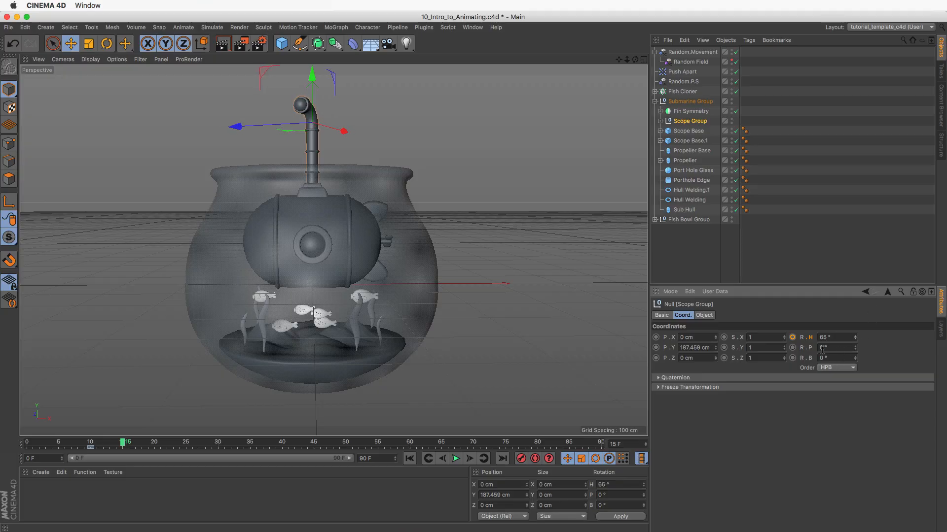
pyautogui.click(792, 337)
pyautogui.click(187, 445)
pyautogui.click(217, 445)
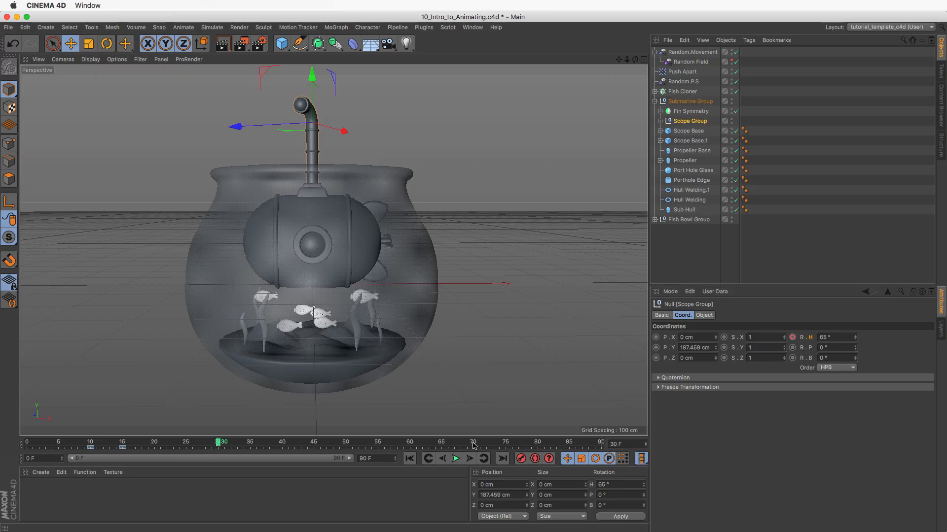
pyautogui.click(793, 337)
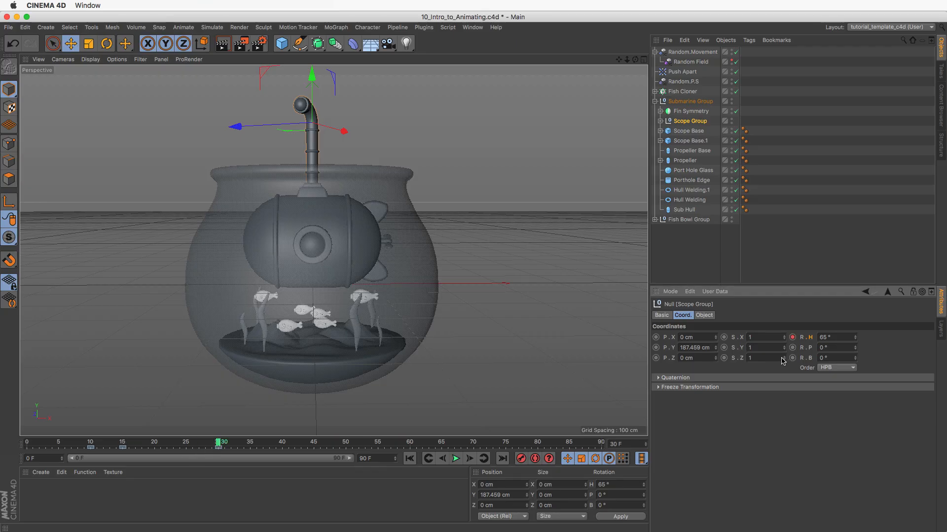
# - Keyframe the Scope Group's R.H rotation at 130° on frame 35 and hold that value on frame 50
pyautogui.click(250, 445)
pyautogui.moveTo(850, 335)
pyautogui.mouseDown()
pyautogui.moveTo(862, 309)
pyautogui.moveTo(861, 326)
pyautogui.mouseUp()
pyautogui.click(856, 336)
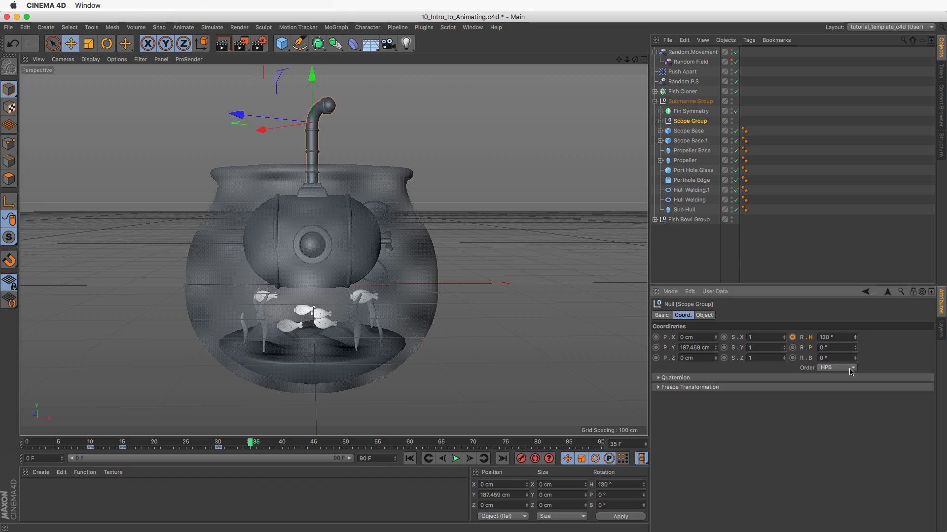
pyautogui.click(792, 337)
pyautogui.moveTo(283, 449); pyautogui.dragTo(348, 445)
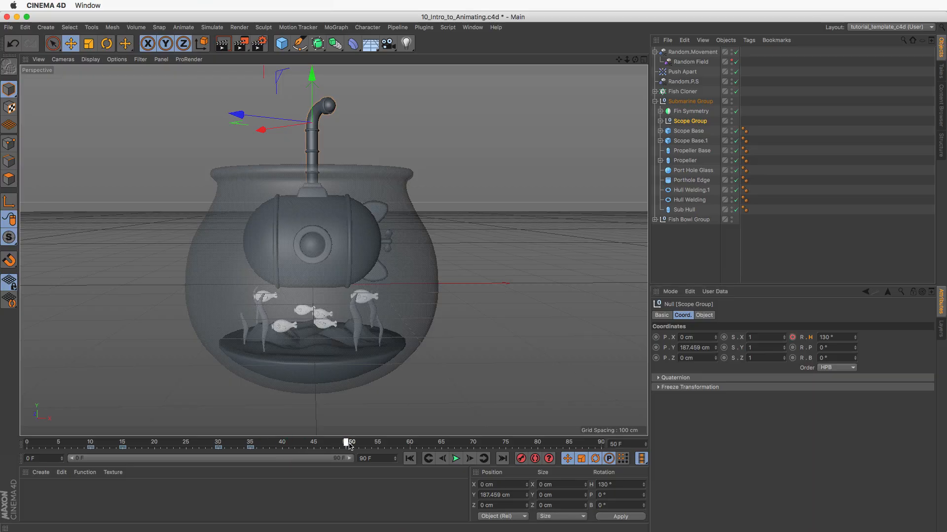
pyautogui.click(792, 338)
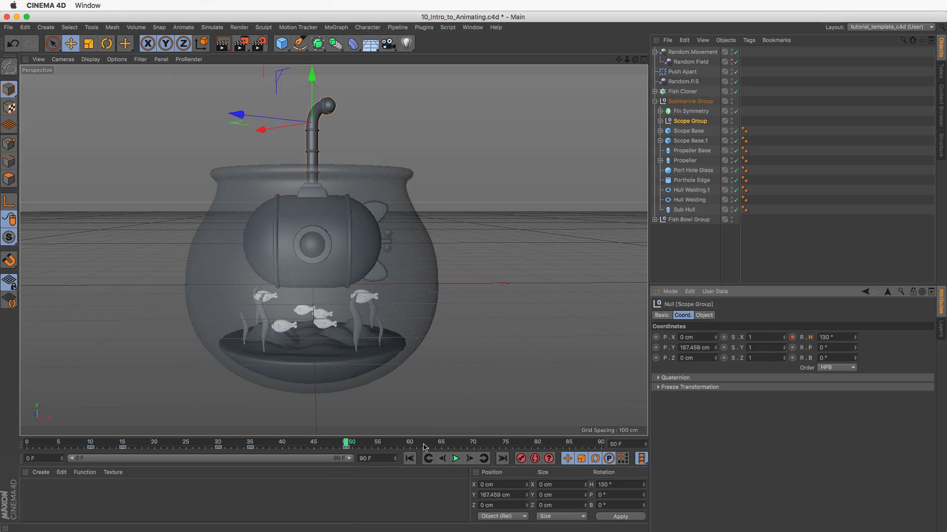
# - Keyframe the Scope Group's R.H rotation at 235° on frame 55 and hold that value on frame 65
pyautogui.click(382, 444)
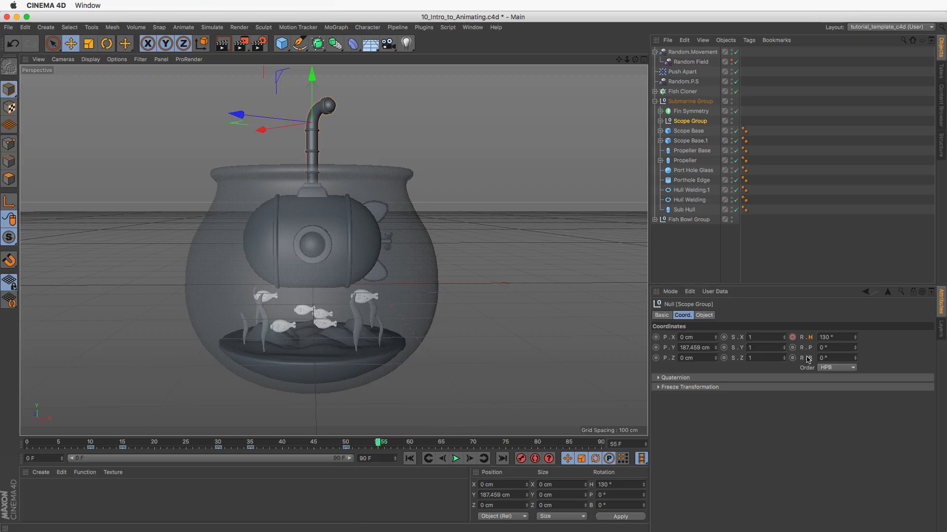
pyautogui.moveTo(855, 337); pyautogui.dragTo(869, 312)
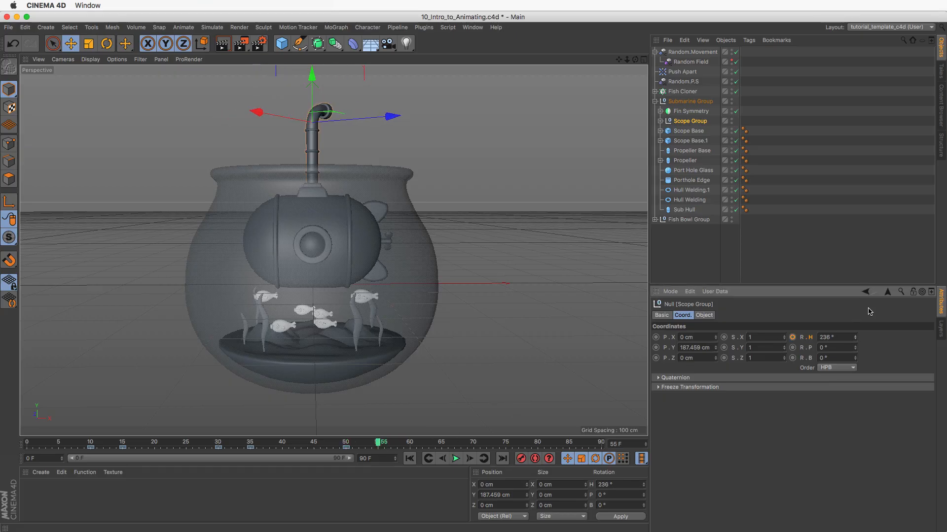
pyautogui.click(855, 340)
pyautogui.moveTo(378, 445); pyautogui.dragTo(615, 443)
pyautogui.click(793, 338)
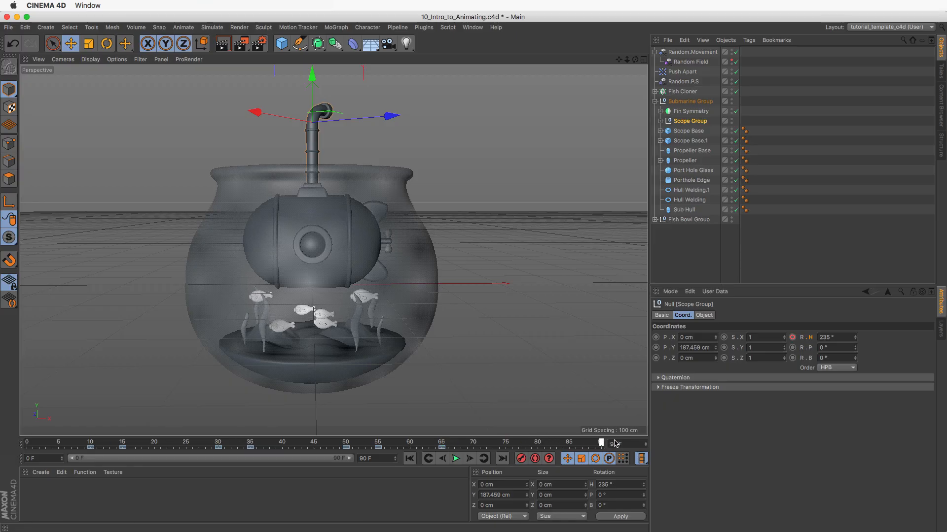
# - Keyframe the Scope Group's R.H rotation at 360° on frame 90 and move that key to frame 80
pyautogui.click(847, 337)
pyautogui.write('360')
pyautogui.press('Return')
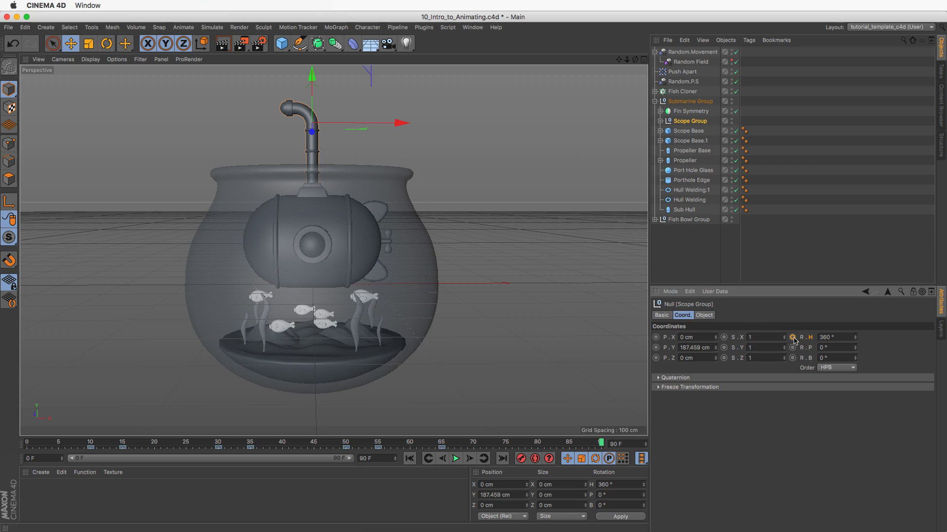
pyautogui.click(600, 448)
pyautogui.moveTo(602, 450); pyautogui.dragTo(540, 451)
# - Play back the animation with nothing selected to review the periscope's turns, and stop playback
pyautogui.click(455, 458)
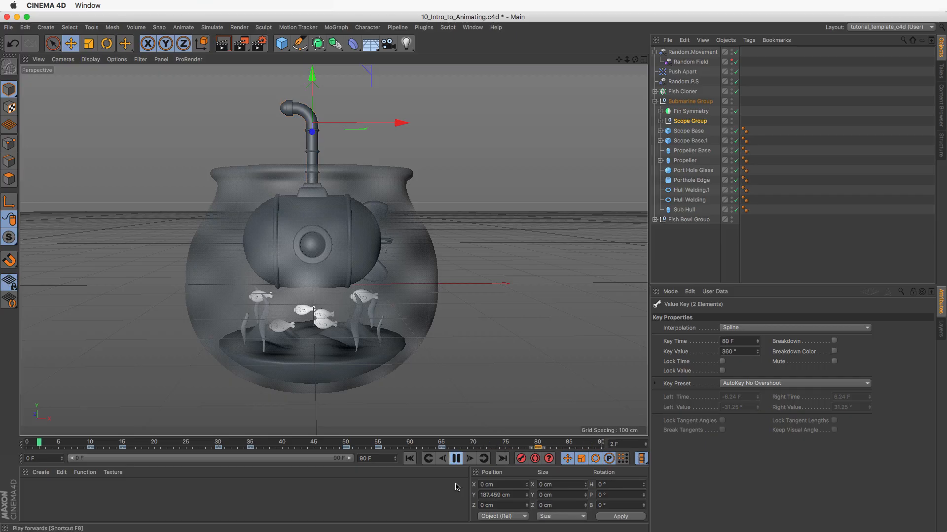
pyautogui.click(799, 264)
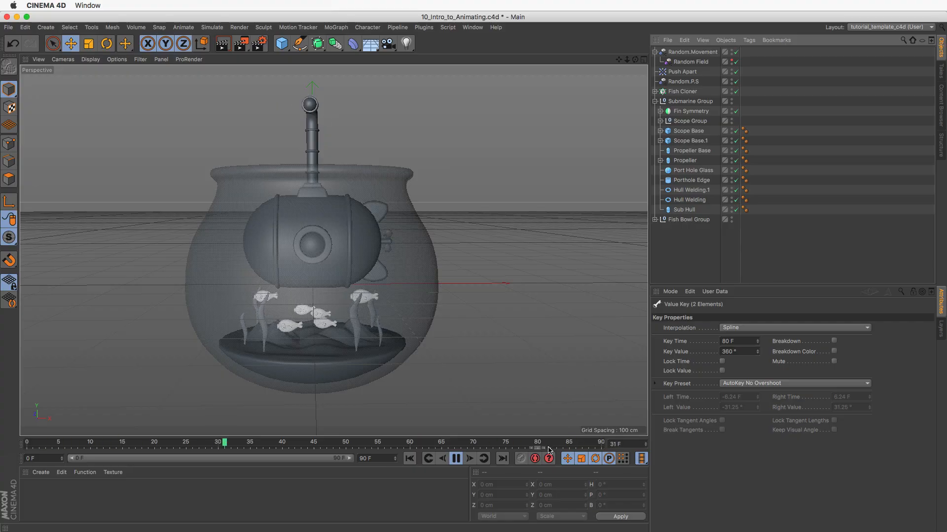
pyautogui.click(455, 458)
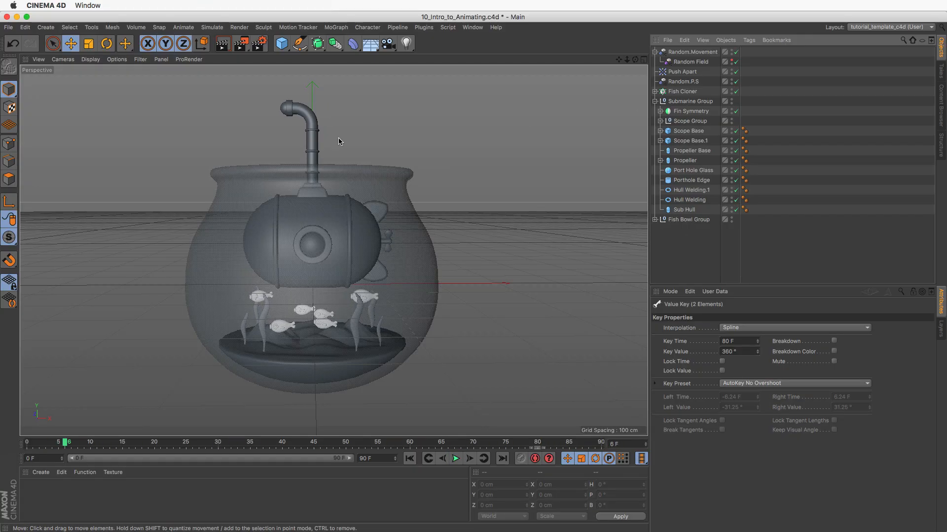
# - Retime the Scope Group's last two rotation keys to frames 70 and 75, and play back the animation to check them
pyautogui.click(315, 141)
pyautogui.click(690, 121)
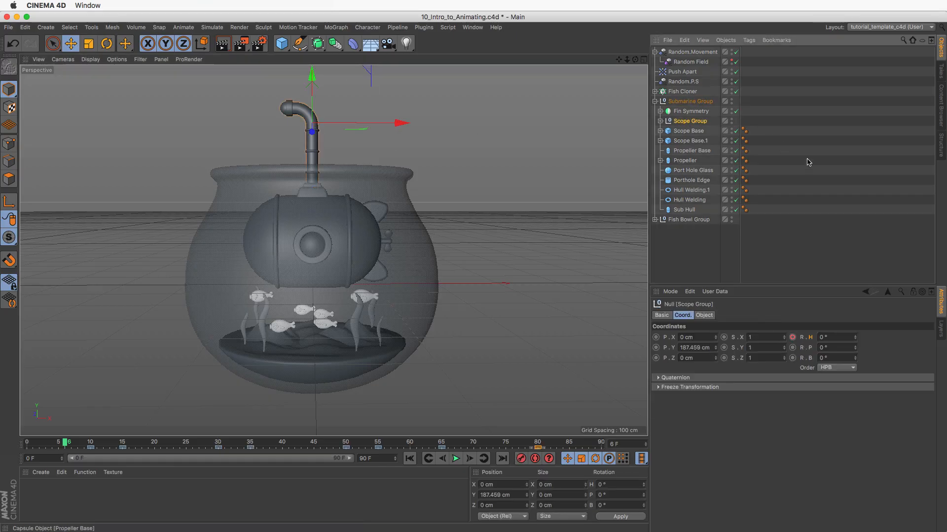
pyautogui.moveTo(537, 447); pyautogui.dragTo(474, 450)
pyautogui.click(455, 458)
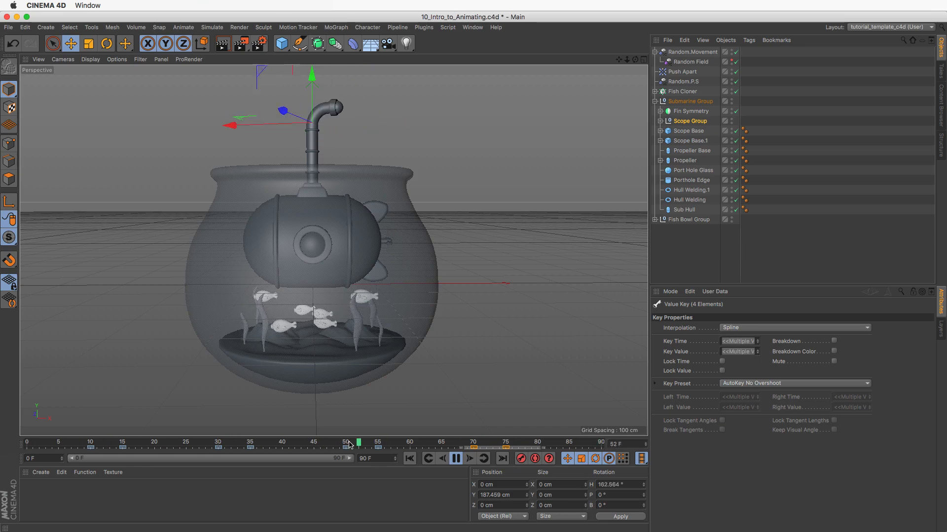
pyautogui.click(455, 459)
# - Open the Timeline dope sheet and examine the Propeller's Rotation.P curve
pyautogui.click(472, 28)
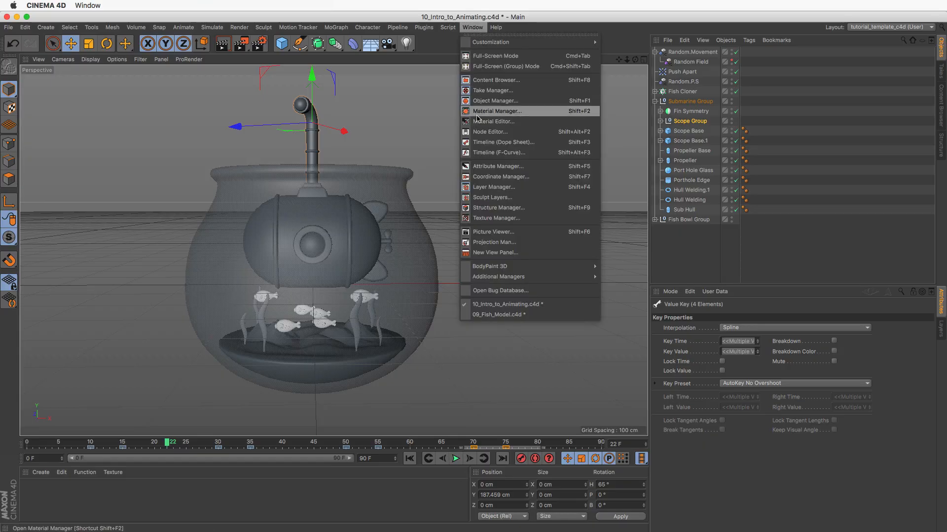
pyautogui.click(485, 143)
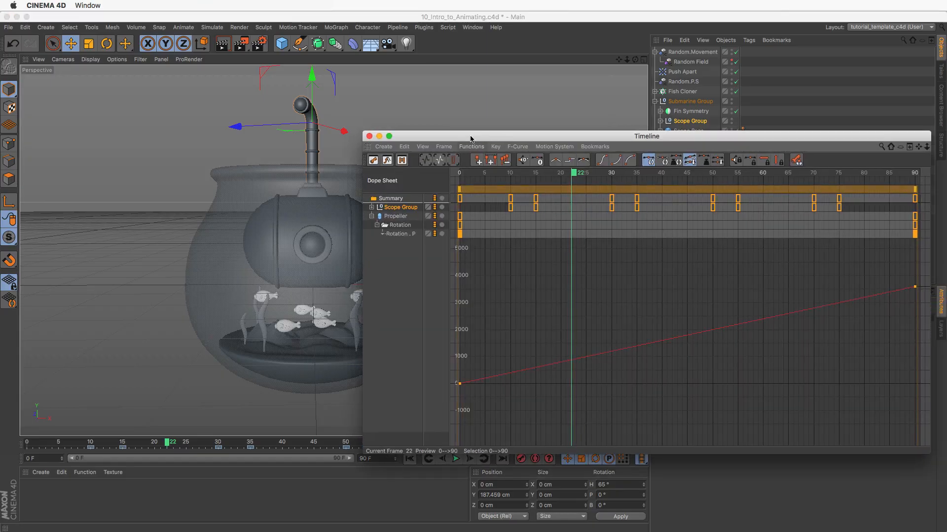
pyautogui.moveTo(491, 135); pyautogui.dragTo(277, 153)
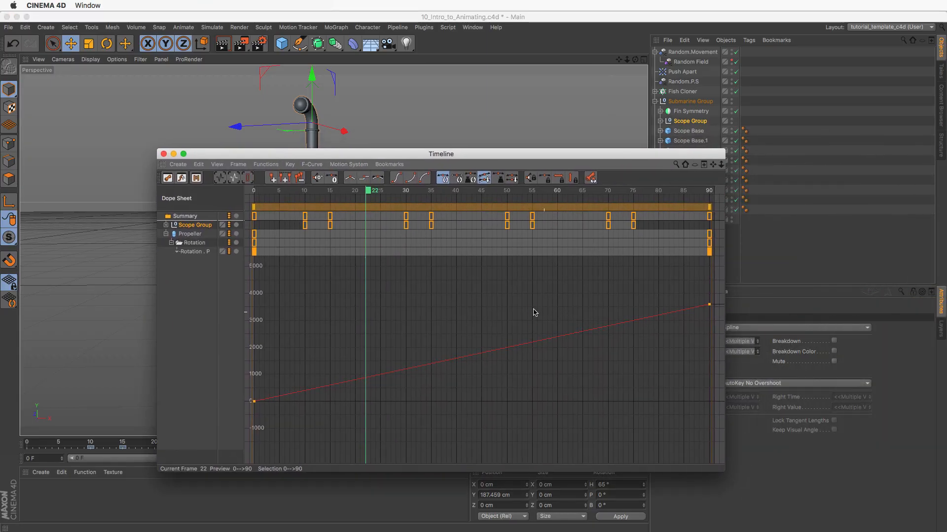
pyautogui.moveTo(525, 300)
pyautogui.keyDown('alt'); pyautogui.mouseDown(button='middle')
pyautogui.moveTo(565, 295)
pyautogui.moveTo(541, 298)
pyautogui.mouseUp(button='middle'); pyautogui.keyUp('alt')
pyautogui.keyDown('alt'); pyautogui.moveTo(557, 298); pyautogui.dragTo(502, 314, button='right'); pyautogui.keyUp('alt')
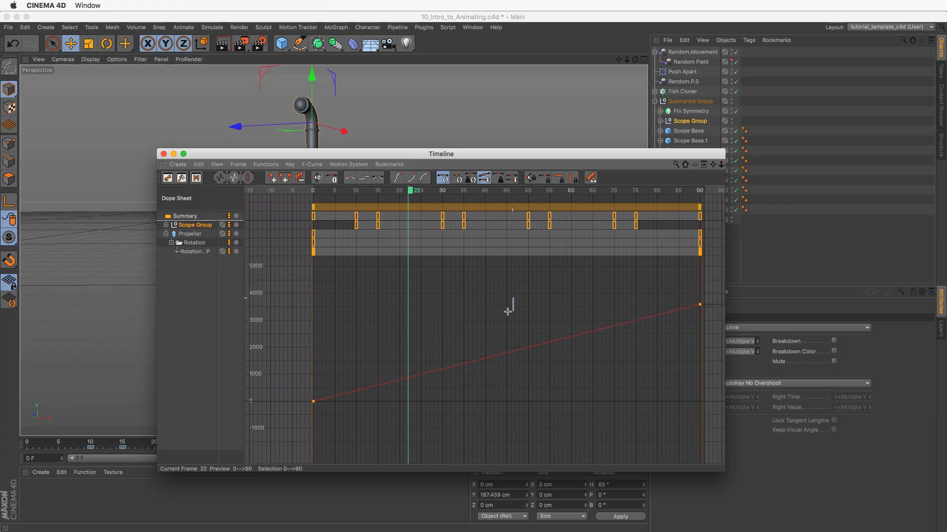
pyautogui.click(515, 306)
pyautogui.keyDown('alt'); pyautogui.moveTo(518, 311); pyautogui.dragTo(476, 306, button='middle'); pyautogui.keyUp('alt')
pyautogui.keyDown('alt'); pyautogui.moveTo(412, 313); pyautogui.dragTo(445, 277, button='right'); pyautogui.keyUp('alt')
# - Examine the Scope Group's Rotation.H curve in the Timeline, close the window and play back the animation
pyautogui.click(166, 227)
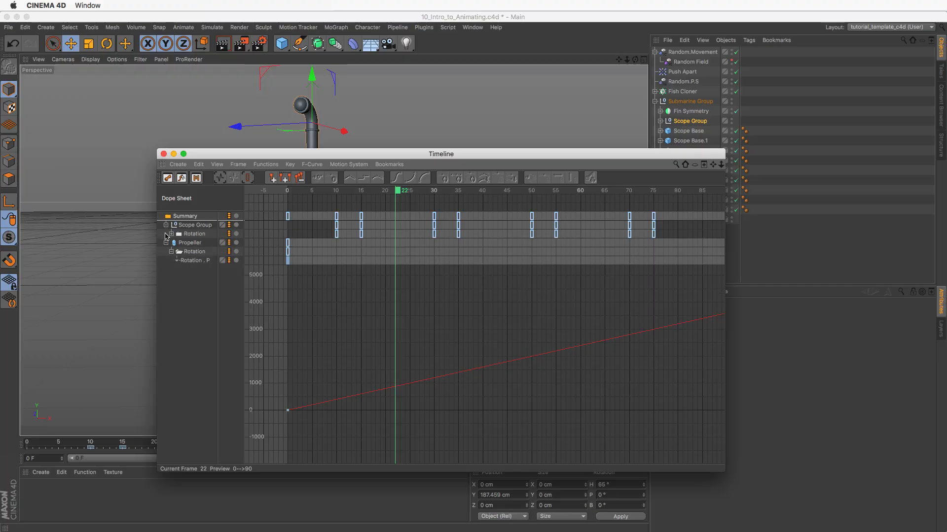
pyautogui.click(171, 233)
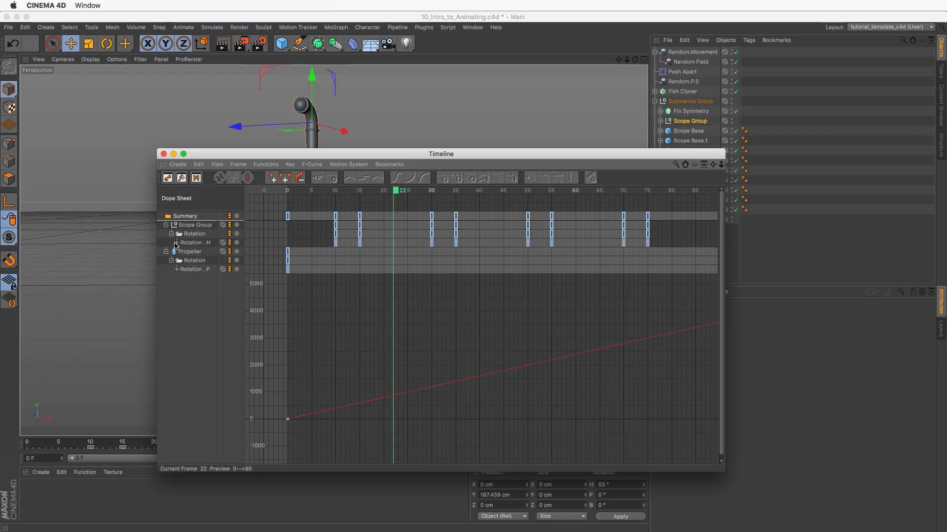
pyautogui.click(176, 243)
pyautogui.moveTo(361, 271); pyautogui.dragTo(383, 450)
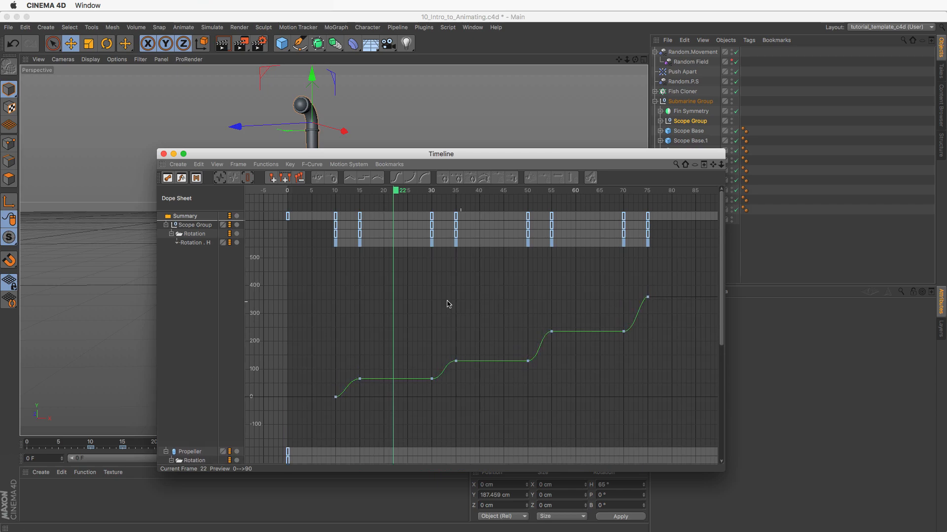
pyautogui.moveTo(314, 238); pyautogui.dragTo(661, 262)
pyautogui.click(495, 404)
pyautogui.click(163, 154)
pyautogui.click(456, 459)
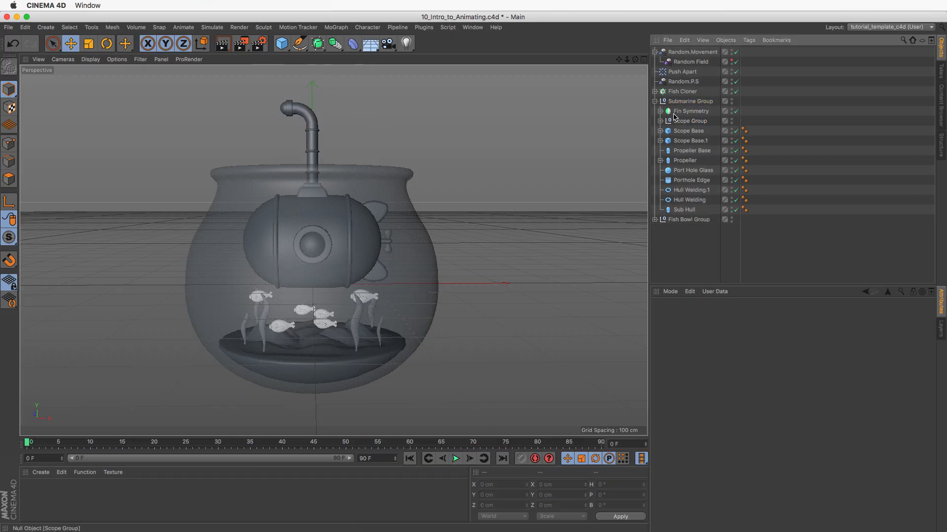
# - Collapse the Submarine Group hierarchy and add a Vibrate tag to the group
pyautogui.click(667, 103)
pyautogui.click(655, 101)
pyautogui.press('super+z')
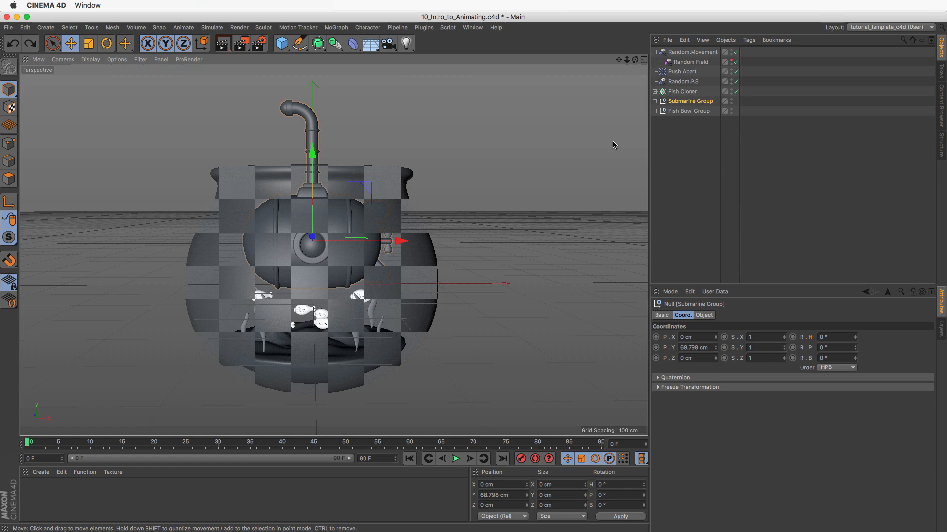
pyautogui.rightClick(681, 103)
pyautogui.moveTo(723, 107)
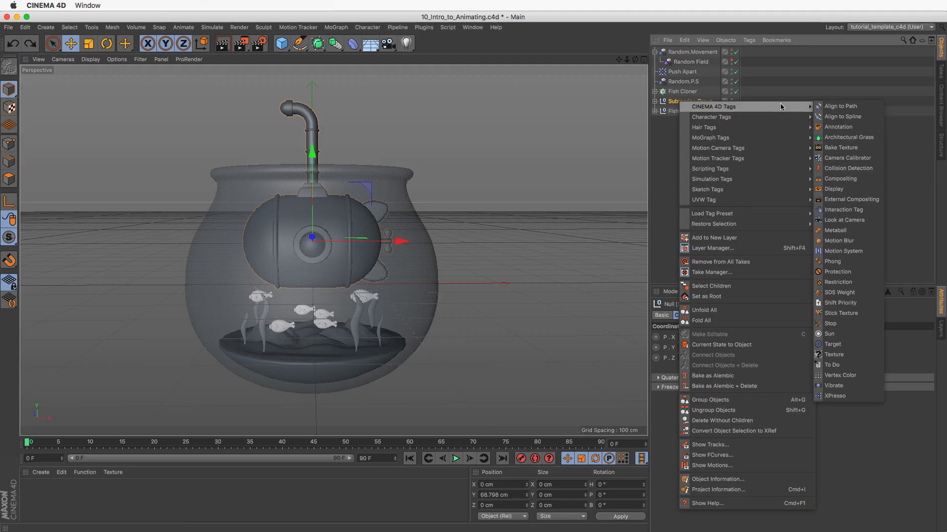
pyautogui.click(845, 387)
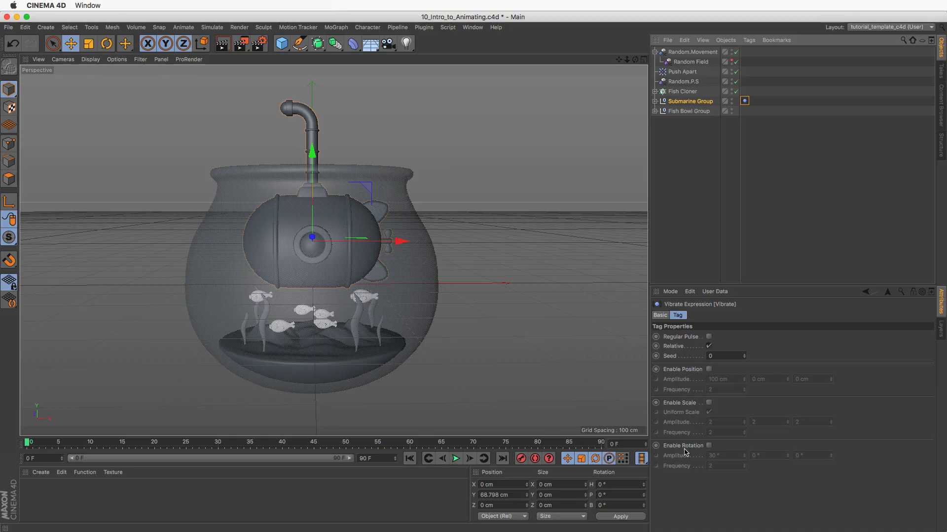
# - Enable position vibration on the tag and, during playback, set its amplitude to 0 cm in X and 25 cm in Y
pyautogui.click(709, 369)
pyautogui.click(455, 458)
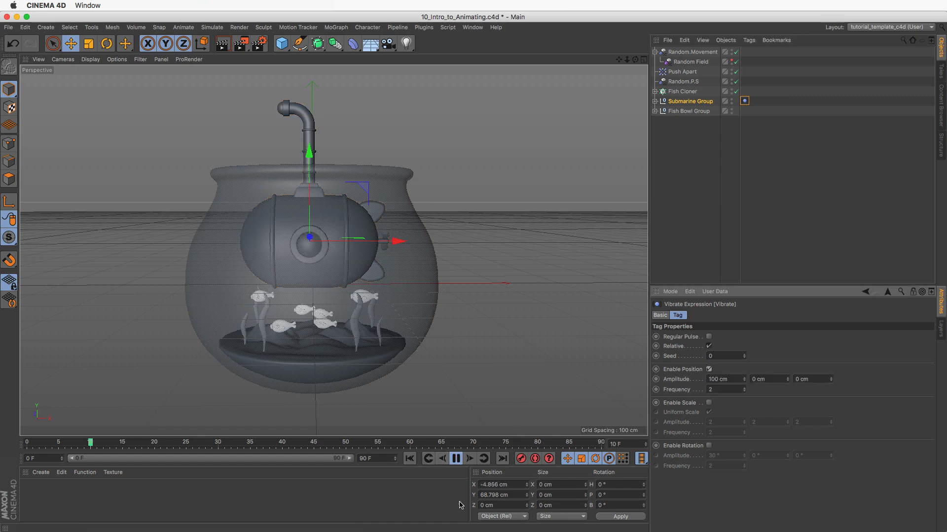
pyautogui.moveTo(708, 379); pyautogui.dragTo(726, 379)
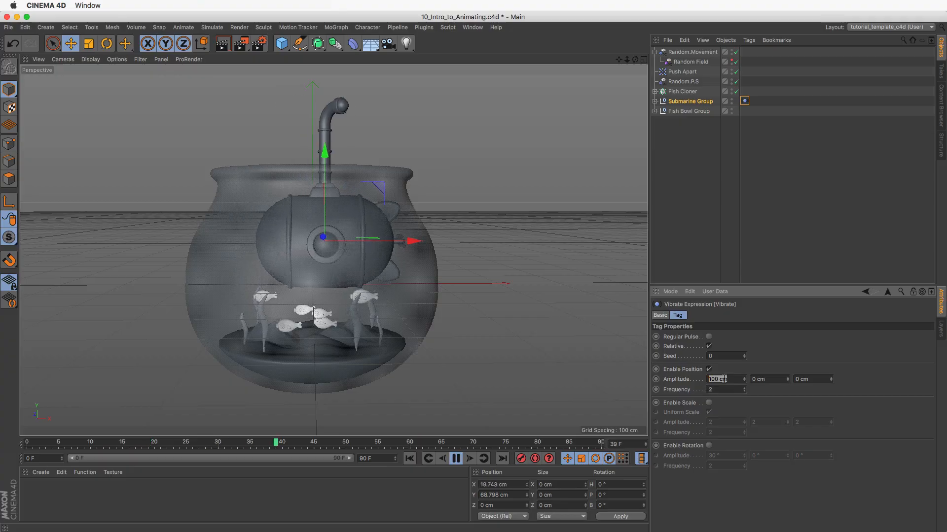
pyautogui.press('Tab')
pyautogui.press('Tab')
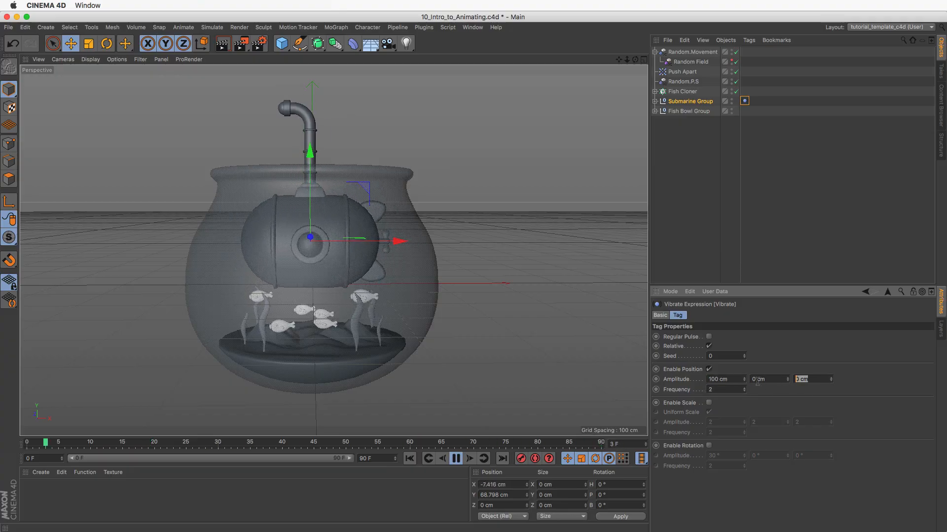
pyautogui.moveTo(731, 380); pyautogui.dragTo(610, 410)
pyautogui.write('0')
pyautogui.press('Return')
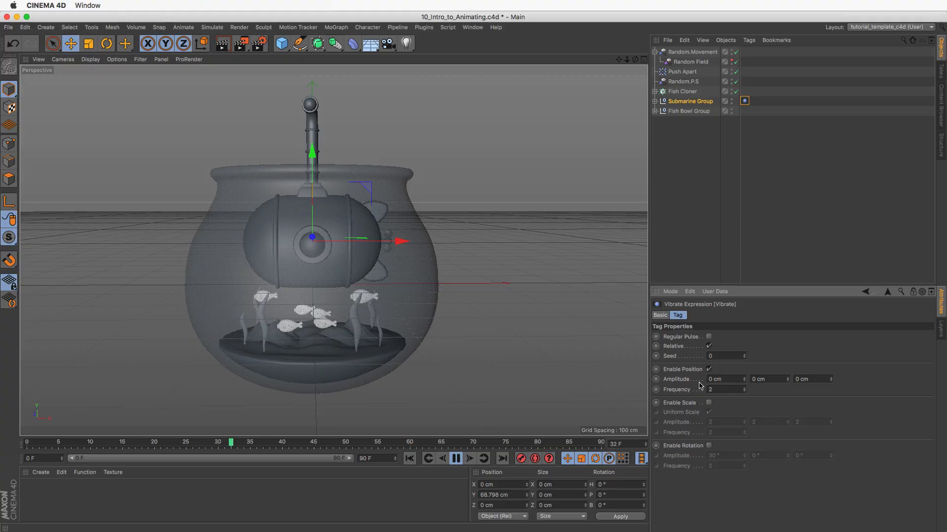
pyautogui.press('Tab')
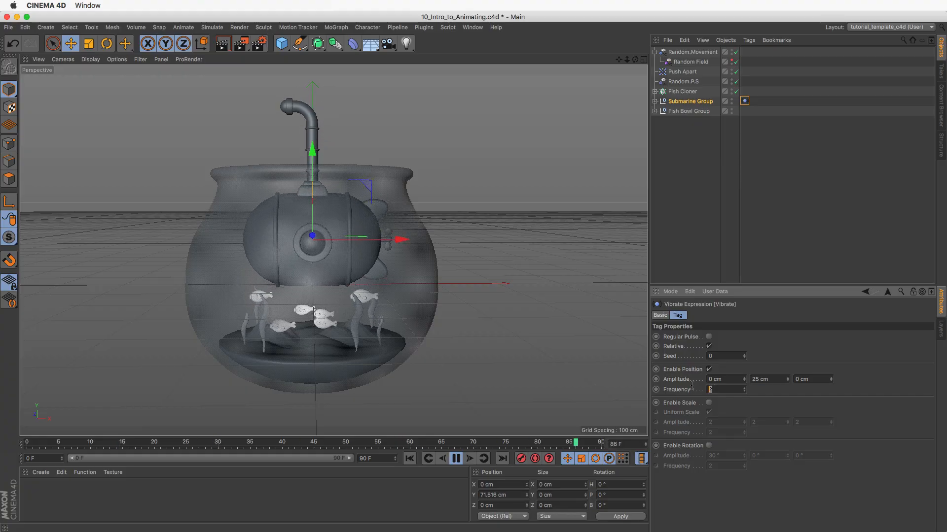
# - Turn on Regular Pulse for the submarine's Vibrate tag
pyautogui.doubleClick(737, 390)
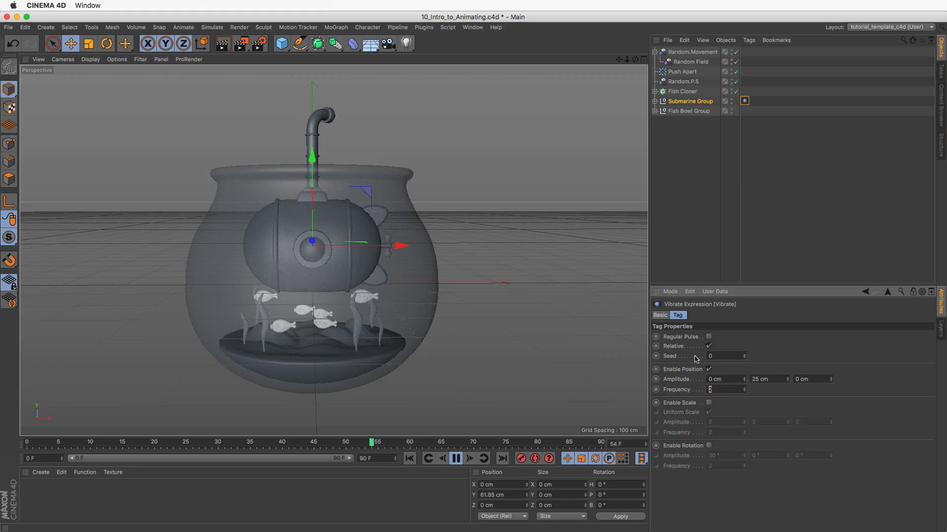
pyautogui.click(678, 336)
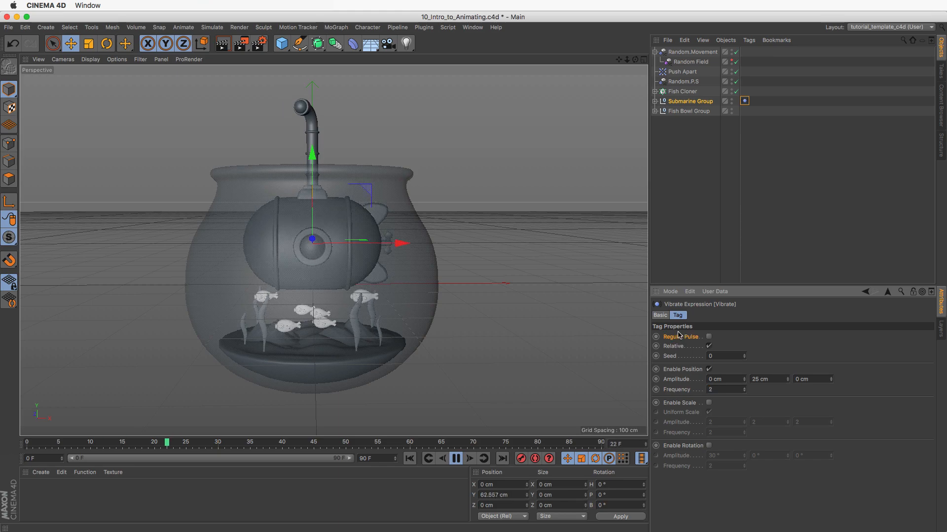
pyautogui.click(708, 337)
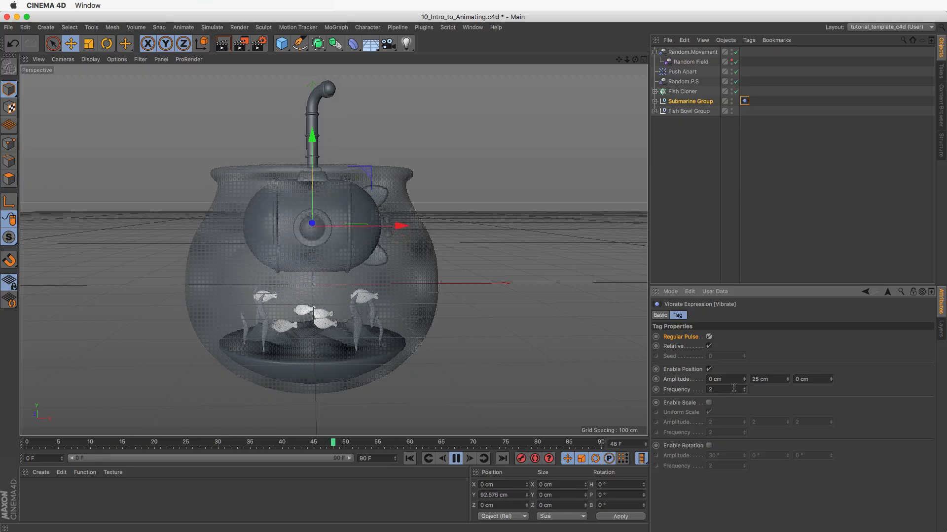
# - Set the position vibration's frequency to 1/3 and double it to 0.666
pyautogui.doubleClick(709, 390)
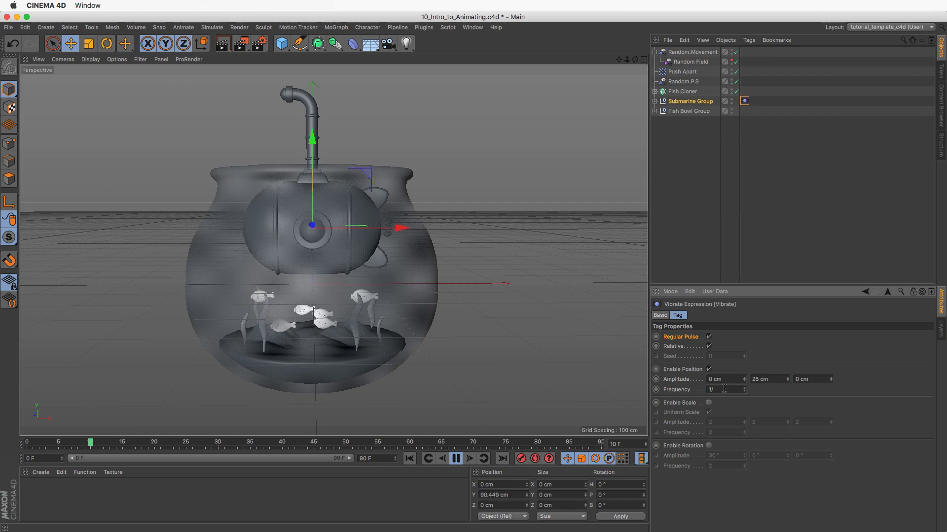
pyautogui.write('3')
pyautogui.press('Return')
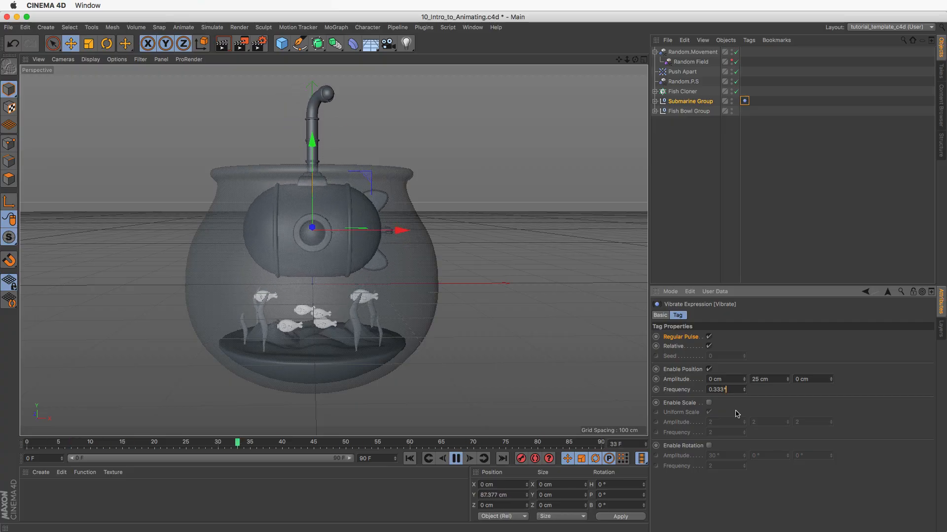
pyautogui.write('*2')
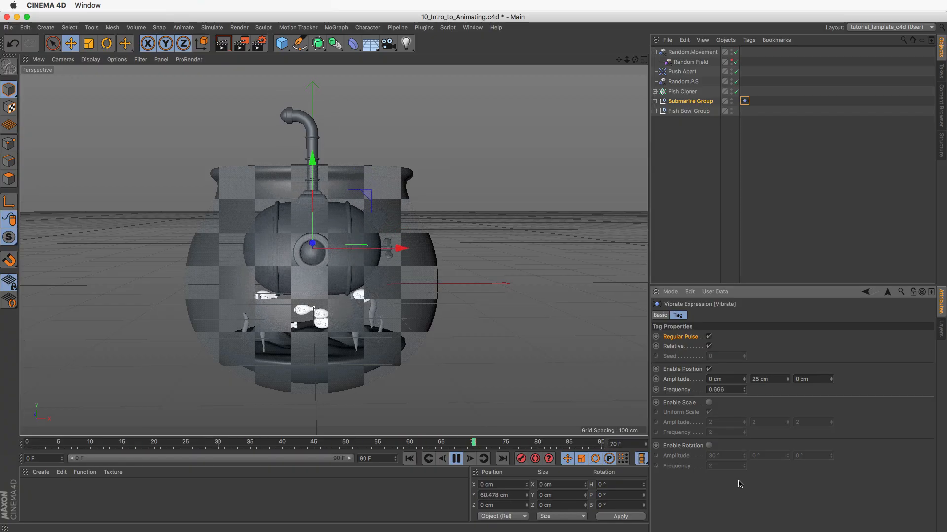
# - Enable rotation vibration with amplitudes of 0°, 0° and 4° and a frequency of 0.333
pyautogui.click(708, 445)
pyautogui.click(750, 455)
pyautogui.doubleClick(799, 456)
pyautogui.moveTo(831, 455)
pyautogui.mouseDown()
pyautogui.moveTo(833, 447)
pyautogui.moveTo(833, 463)
pyautogui.mouseUp()
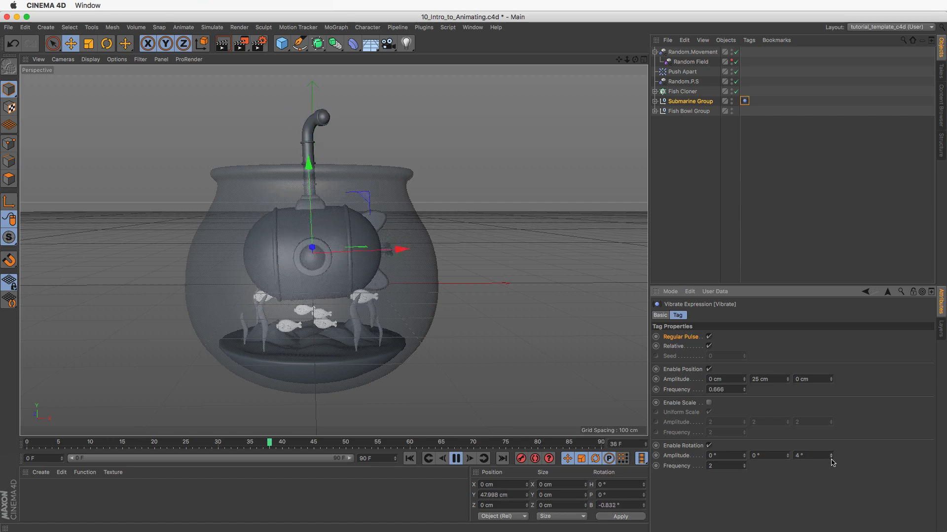
pyautogui.doubleClick(715, 466)
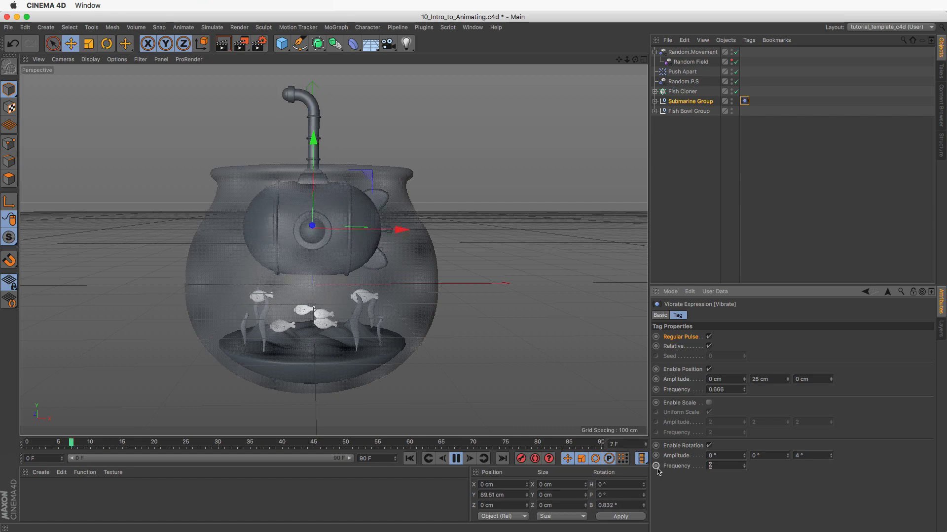
pyautogui.write('0.333')
pyautogui.press('Return')
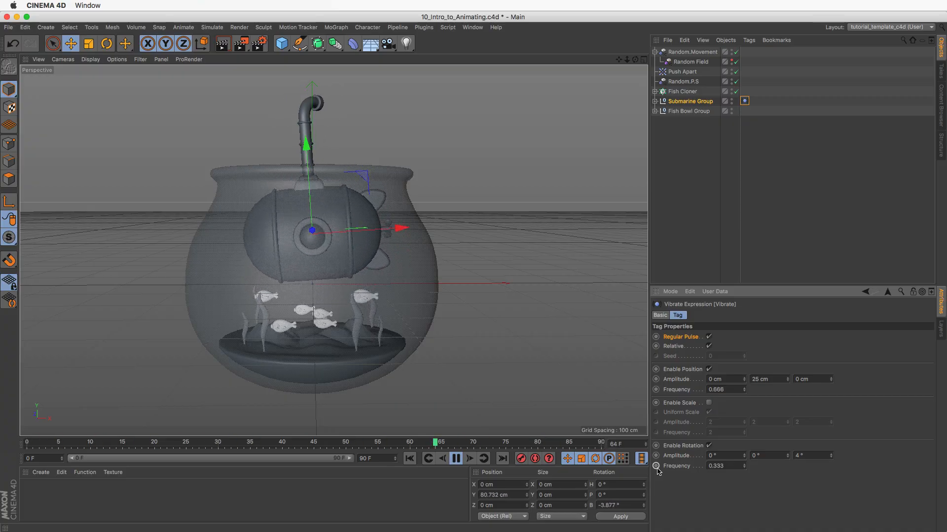
# - Set the position vibration's Y amplitude to 15 cm
pyautogui.moveTo(770, 380); pyautogui.dragTo(606, 389)
pyautogui.write('15')
pyautogui.press('Return')
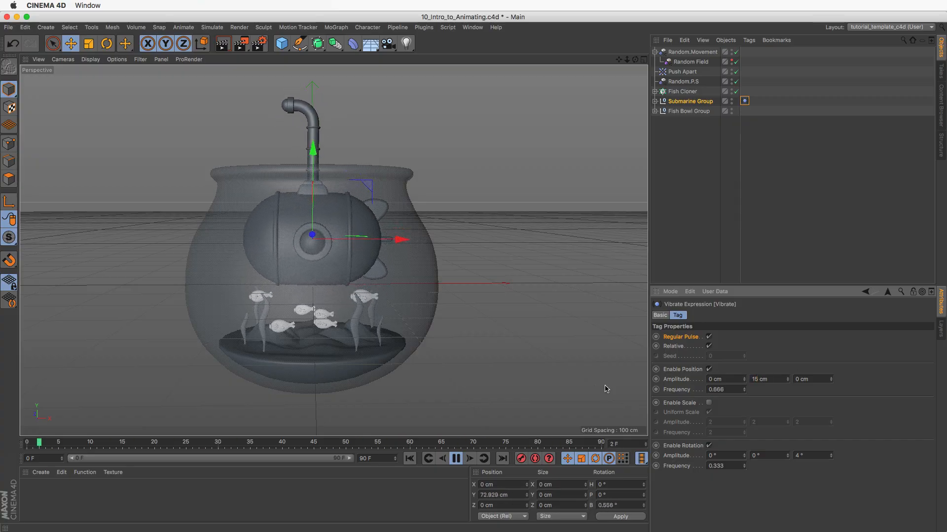